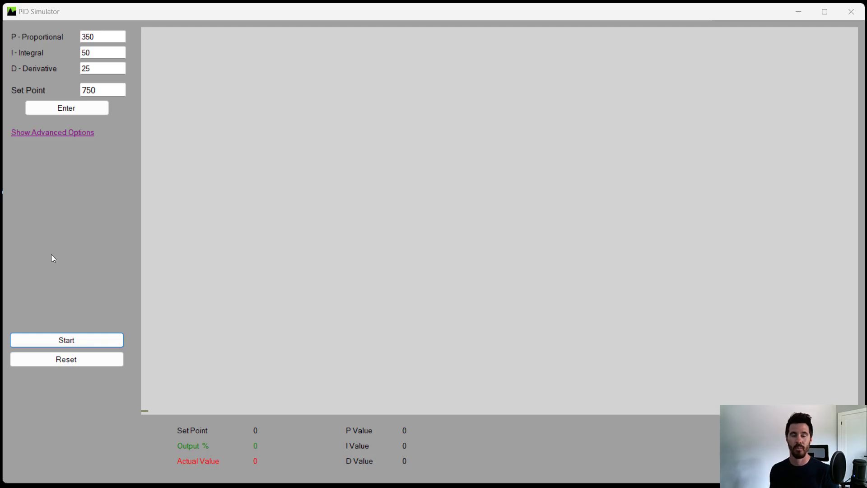
Start the simulation and let the actual value climb to about 749.8 against the 750 set point
key(space)
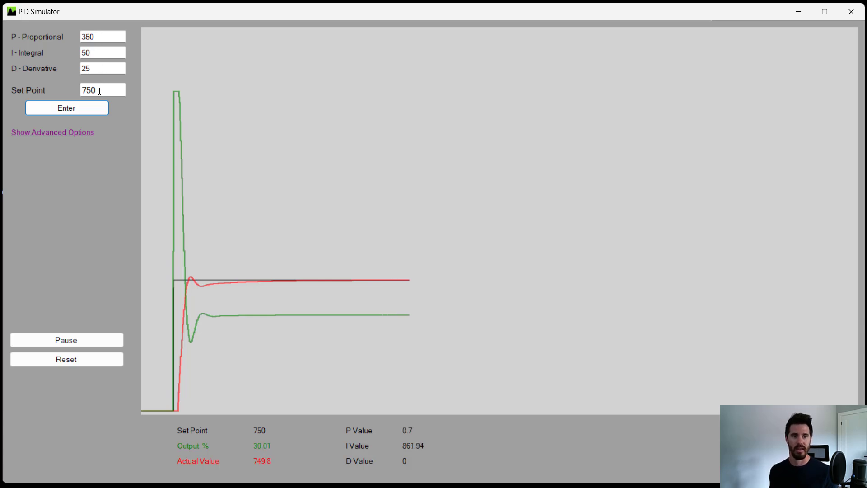
Step the set point up to 1250, then select the proportional gain value for replacement
drag(99, 94, 56, 97)
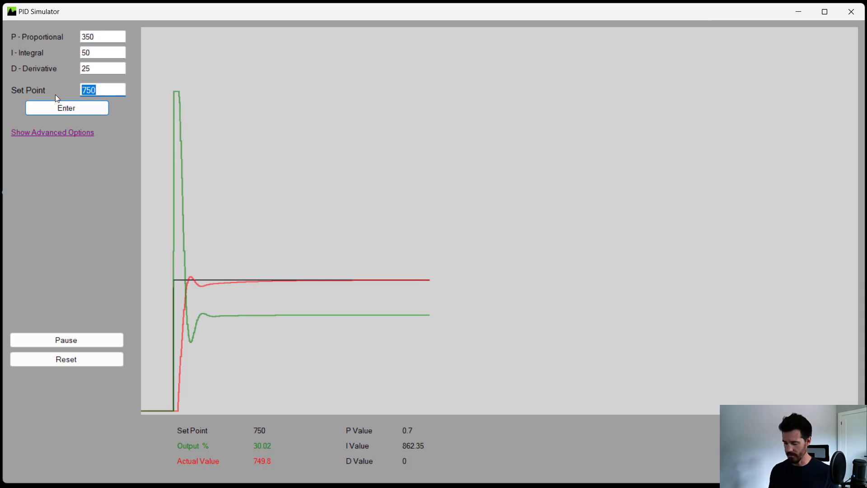
text(1250)
key(Return)
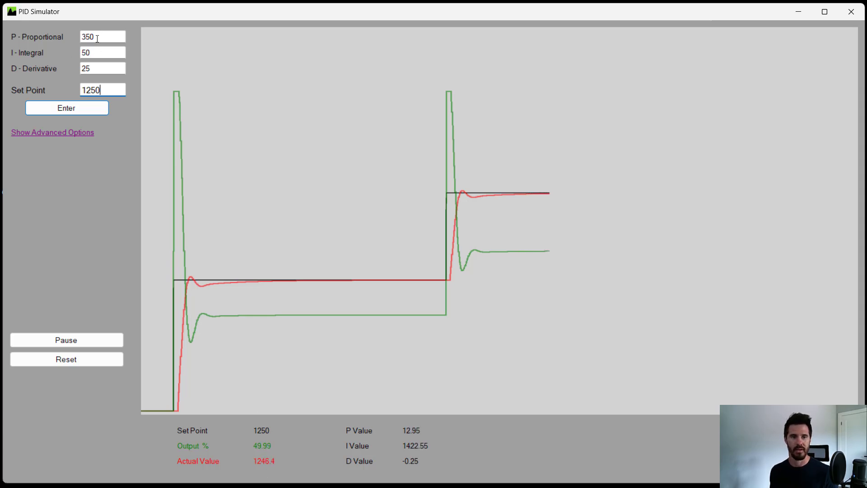
drag(97, 38, 7, 35)
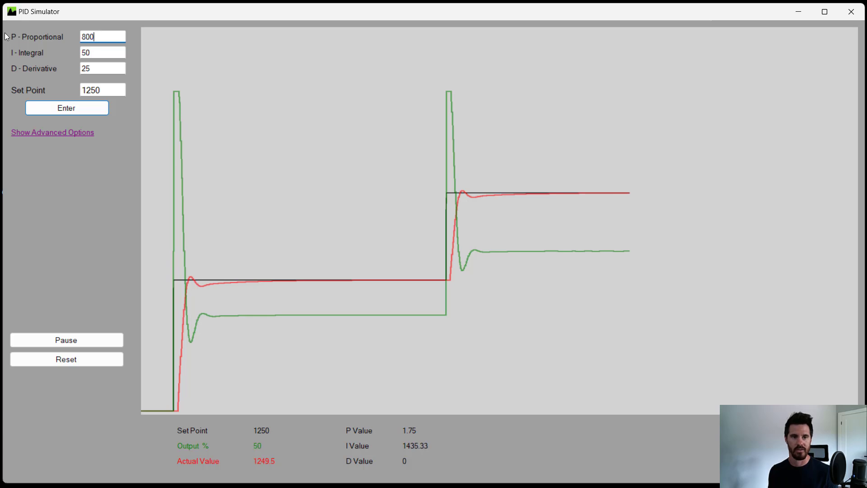
Return the set point to 750, applying it with proportional gain 800
double_click(106, 91)
text(750)
key(Return)
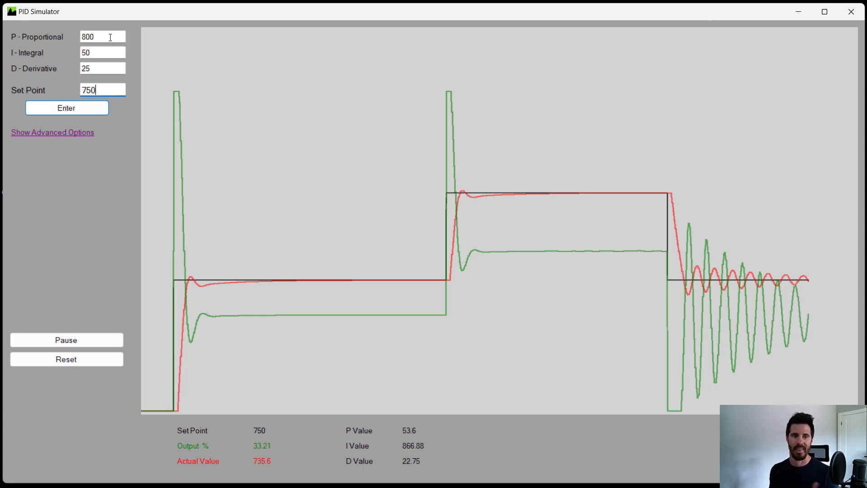
Apply a proportional gain of 1000, then enter 500 instead
drag(96, 40, 9, 30)
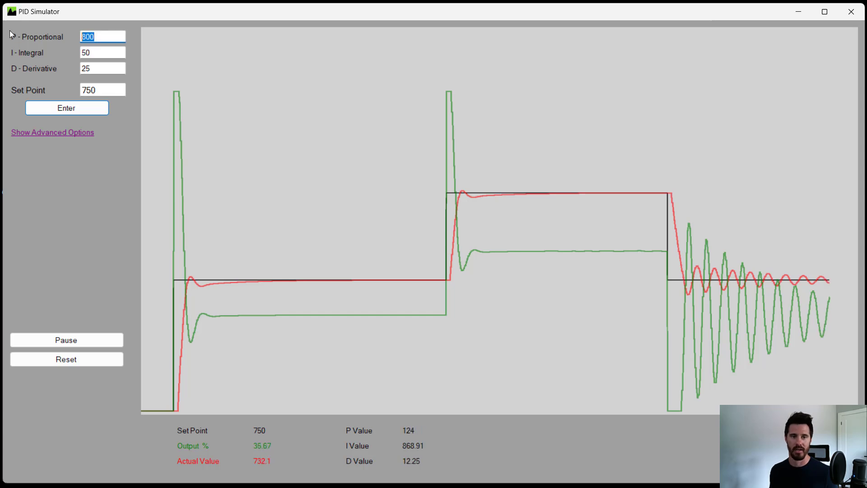
text(1000)
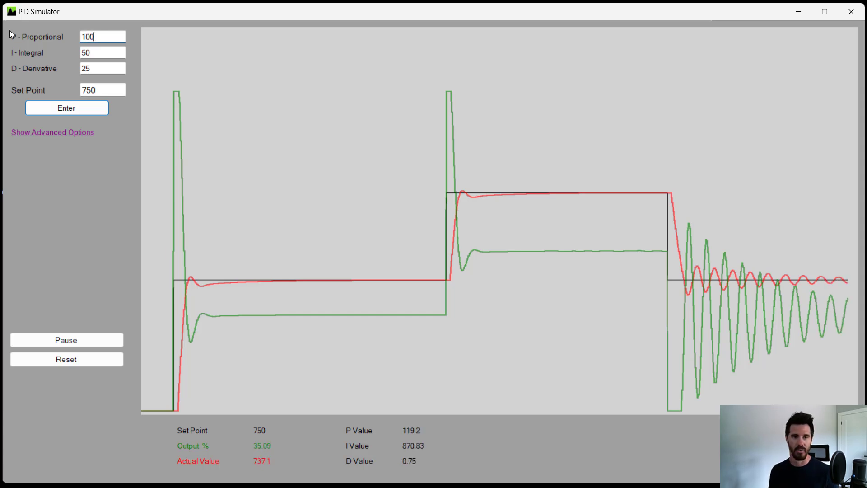
click(46, 108)
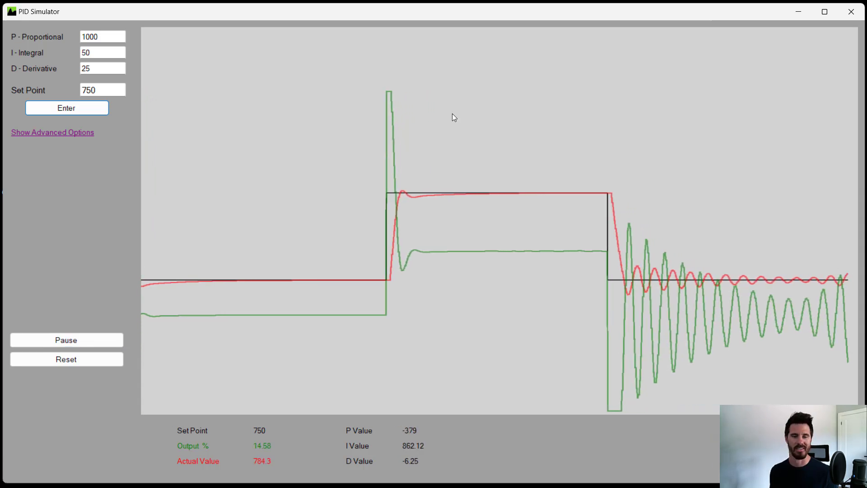
drag(101, 36, 43, 45)
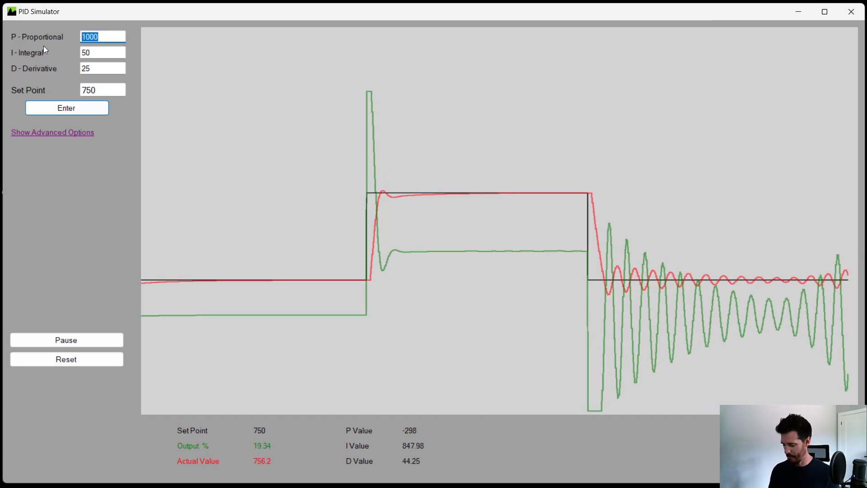
text(500)
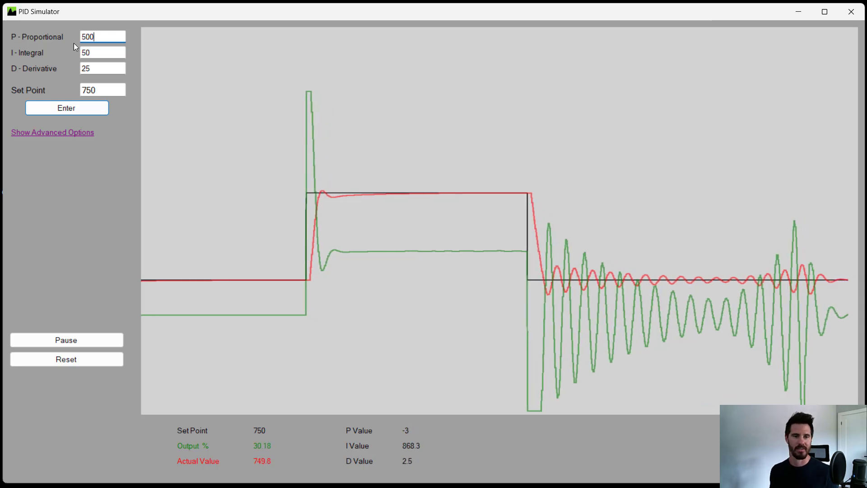
Enter an integral gain of 500 and raise the set point from 750 to 1250
drag(84, 53, 163, 50)
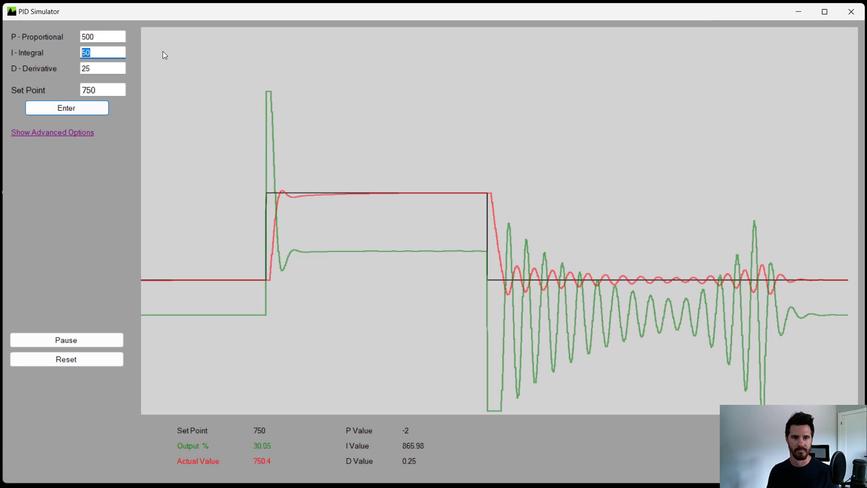
text(500)
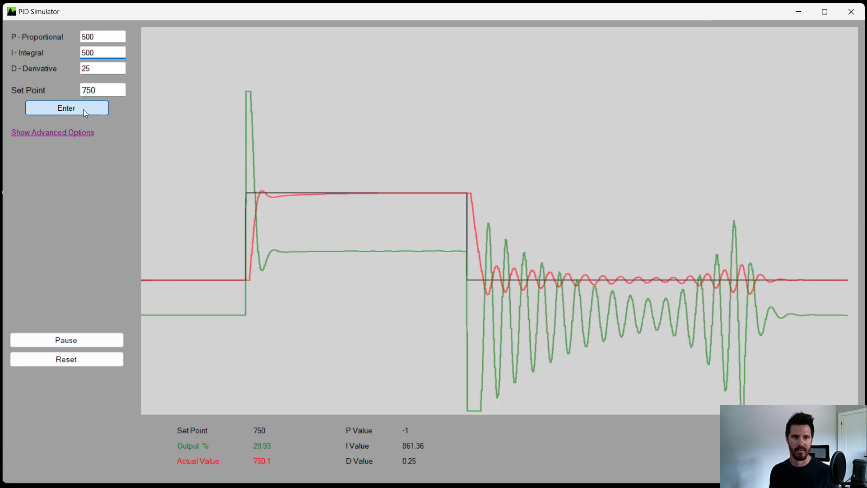
double_click(90, 90)
text(1250)
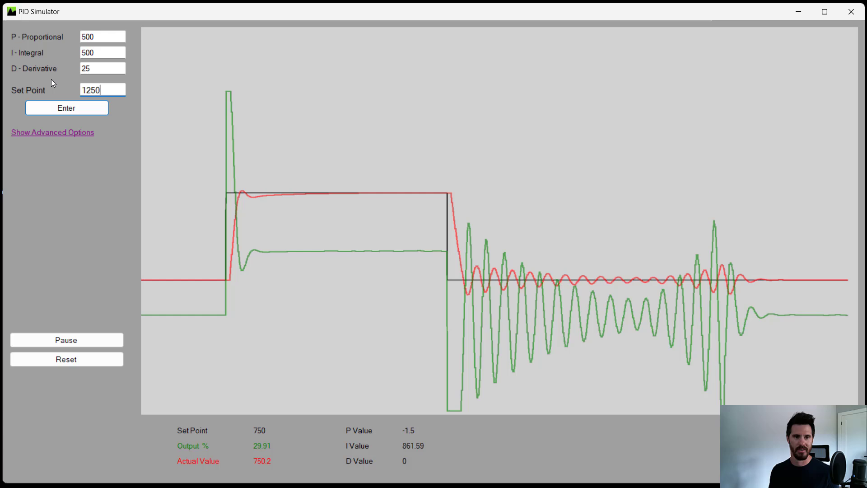
key(Return)
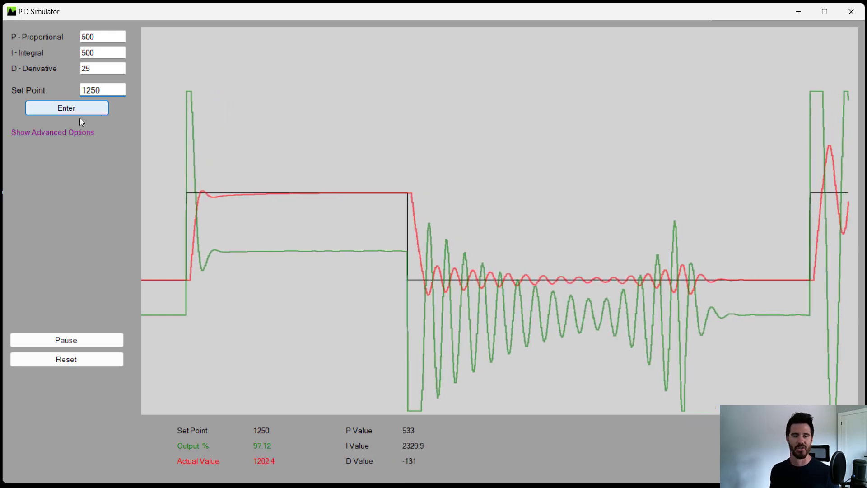
Lower the integral gain from 500 to 25
double_click(90, 53)
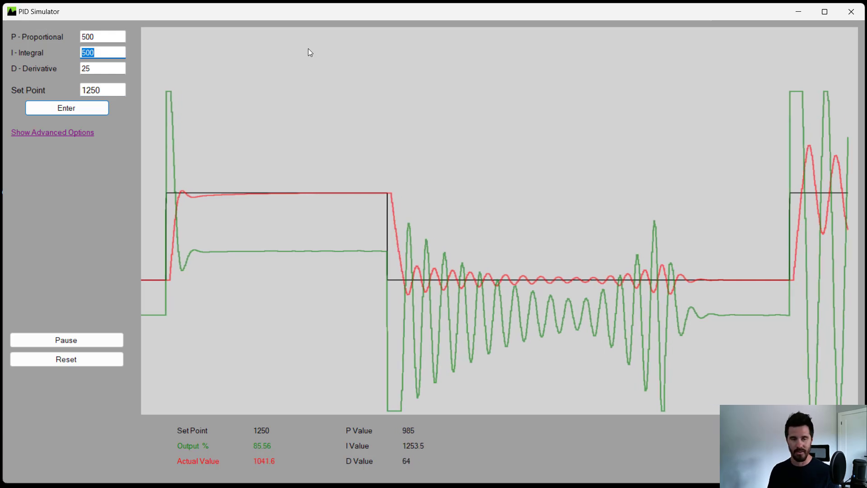
text(25)
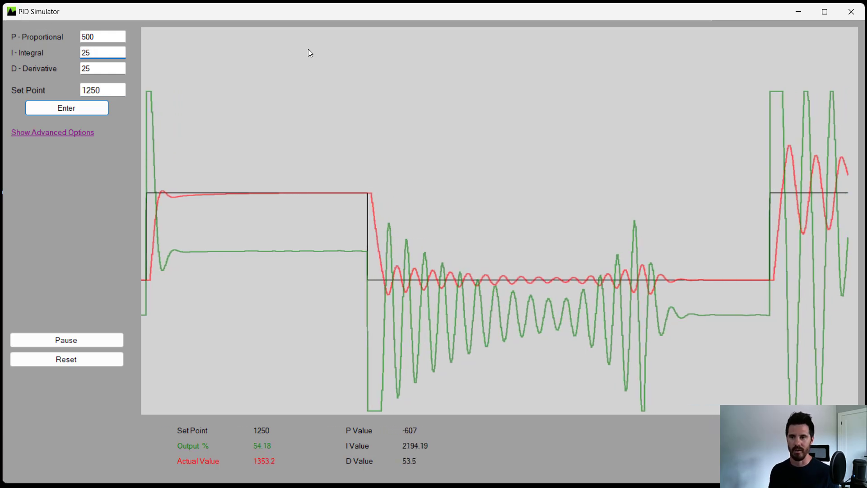
click(88, 108)
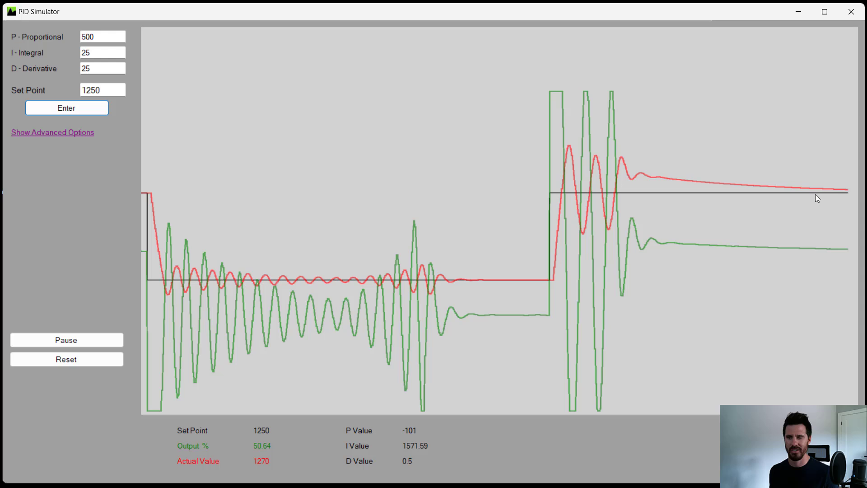
Restore the integral gain to 50
double_click(94, 53)
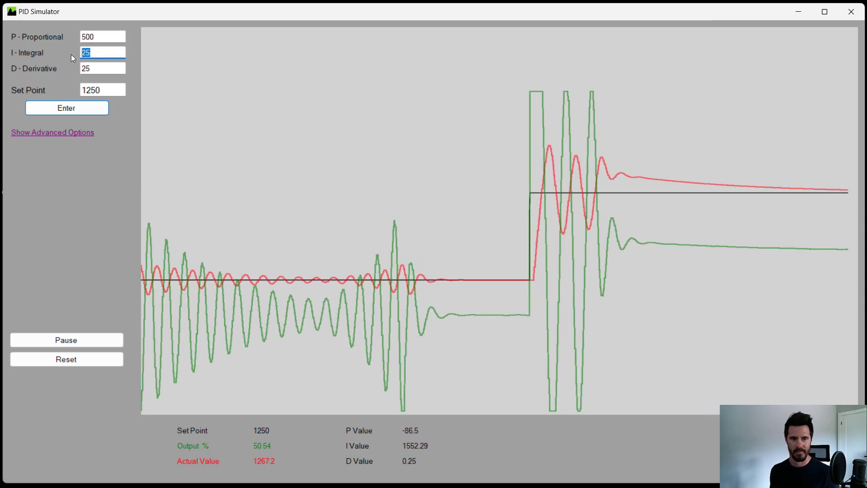
text(50)
click(100, 110)
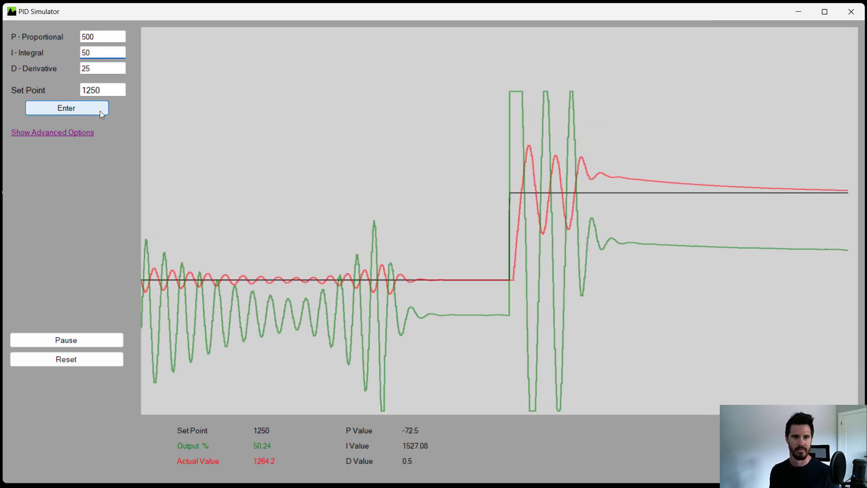
Show the advanced options, enter proportional gain 350, and slow the set point ramp rate to 34 s
click(62, 135)
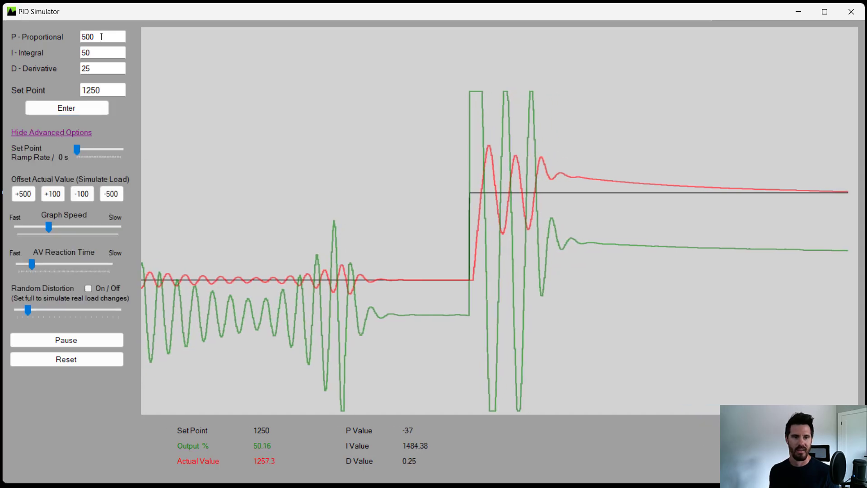
double_click(87, 37)
text(350)
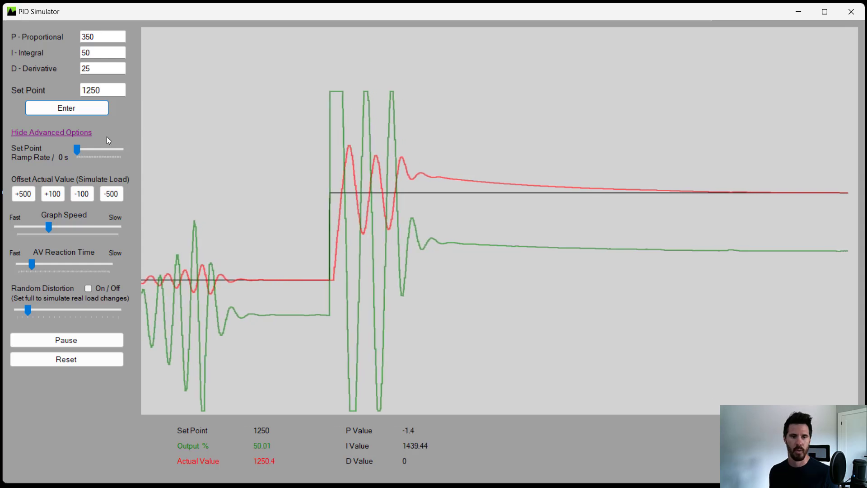
drag(83, 159, 101, 153)
Enter 750 as the set point and let the actual value ramp down to 750
key(Tab)
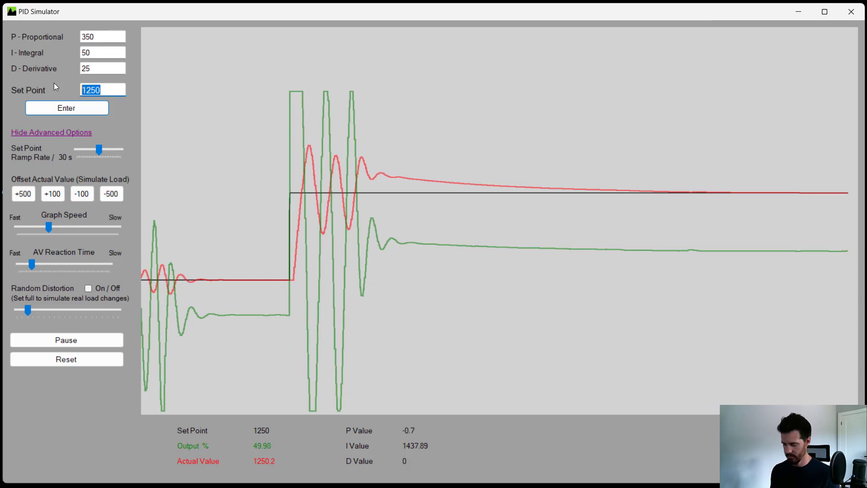
text(750)
key(Return)
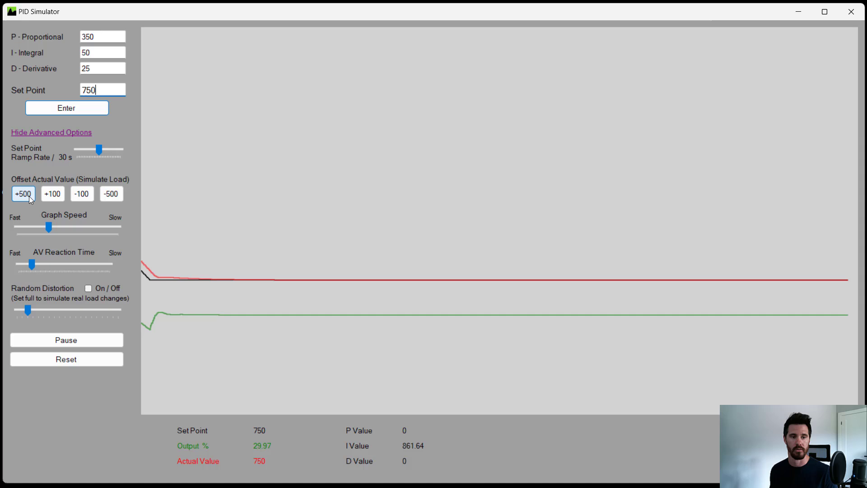
Apply a -500 then a +100 load offset and let the actual value recover to about 750
click(105, 194)
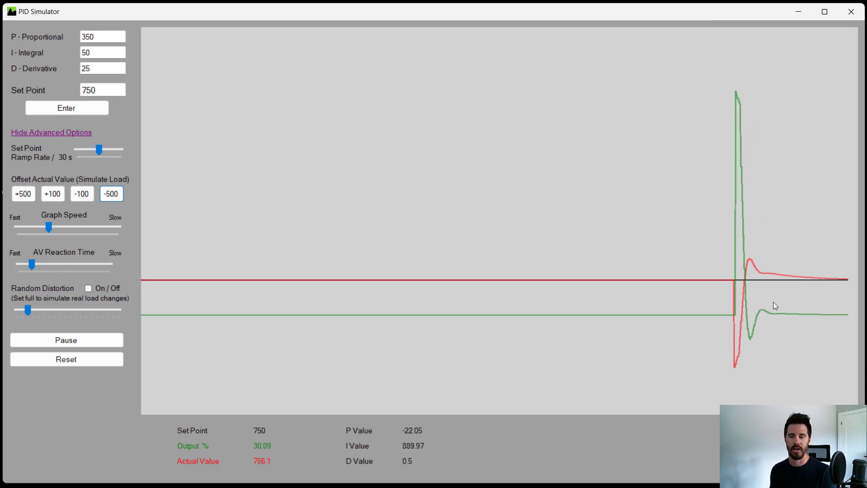
click(56, 197)
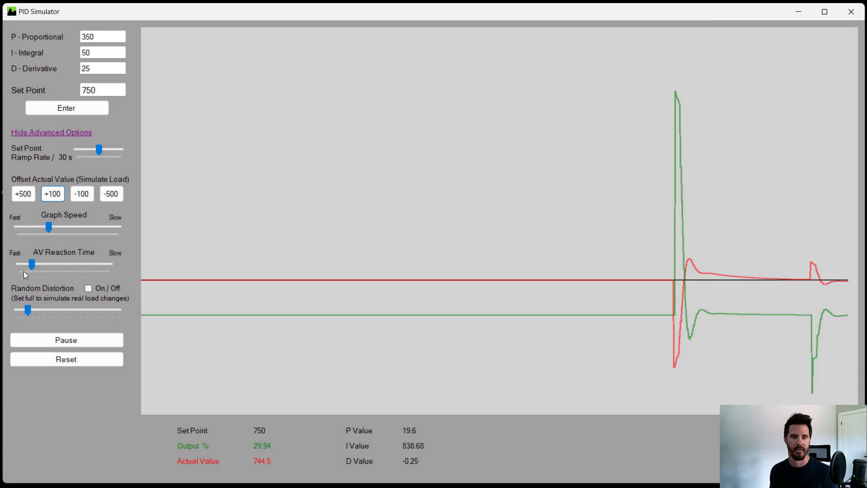
click(31, 262)
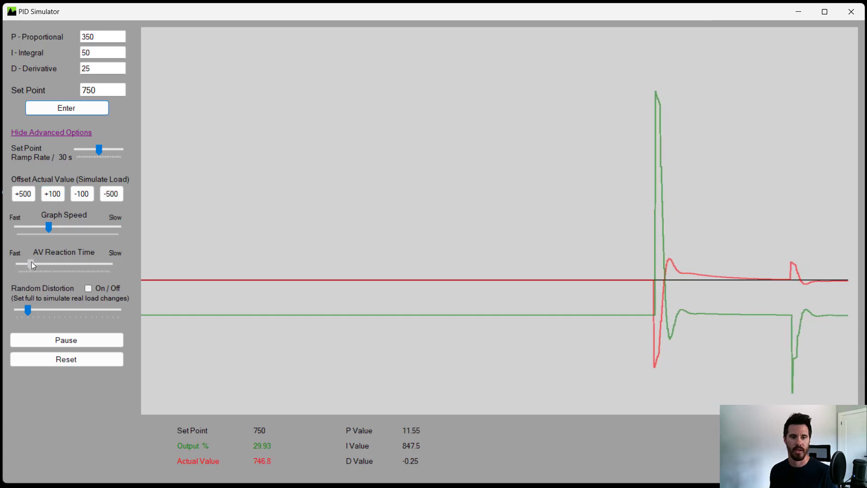
Slow the reaction time nearly to maximum, set the set point to 1250, and the ramp rate to 0 s
drag(31, 262, 100, 263)
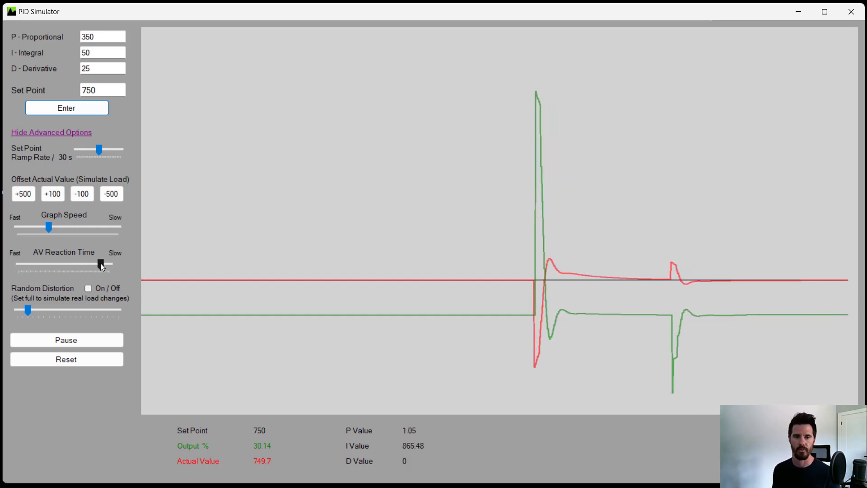
drag(100, 264, 104, 264)
drag(108, 90, 81, 90)
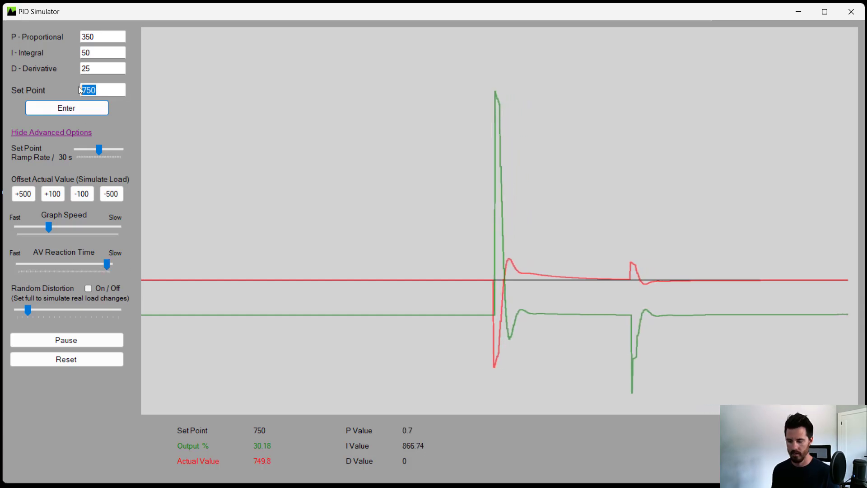
text(1250)
key(Return)
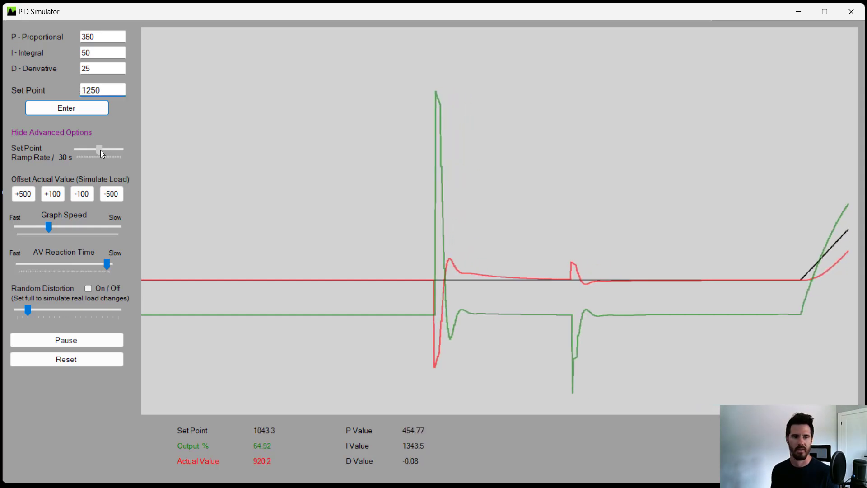
drag(101, 150, 77, 150)
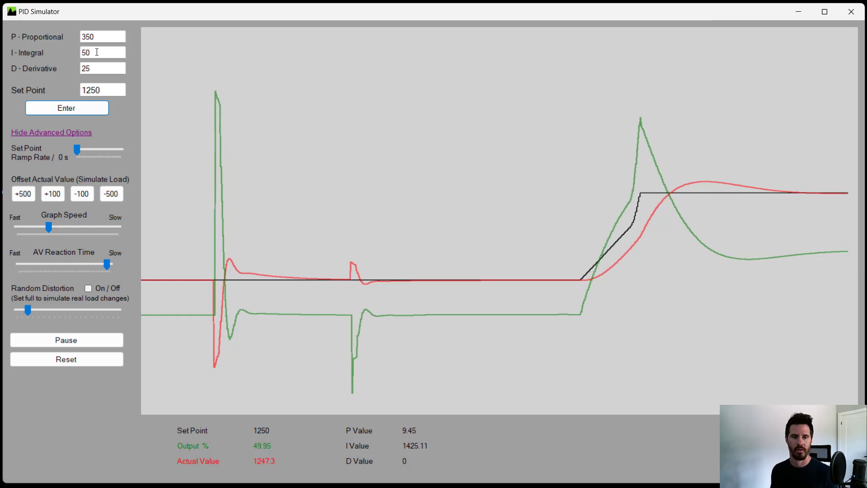
Change the integral gain from its current value to 75 and apply it
drag(99, 52, 40, 53)
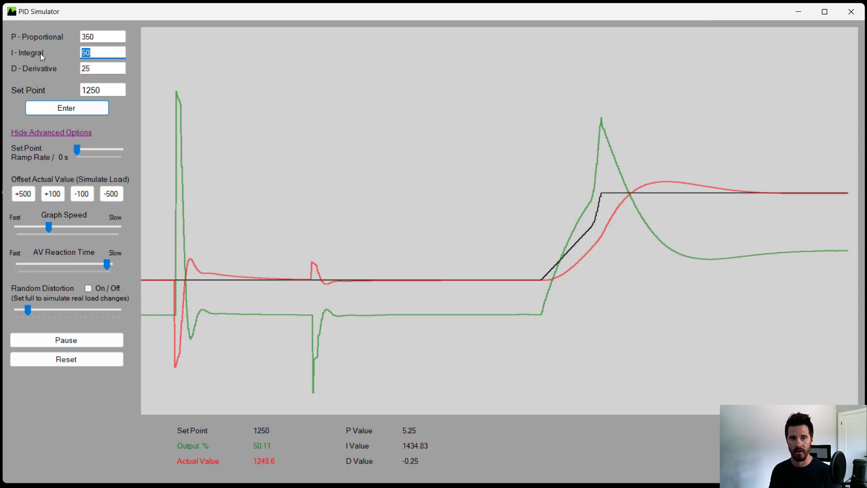
text(75)
click(64, 109)
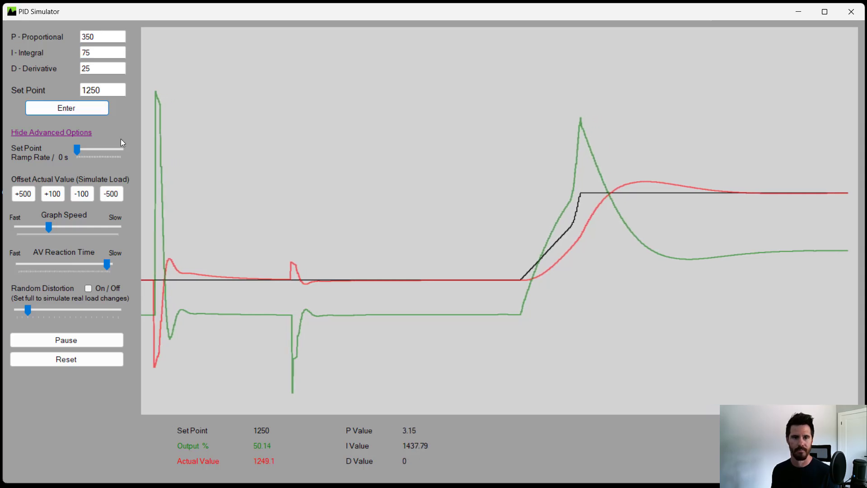
Lower the set point to 750
drag(109, 90, 53, 85)
text(750)
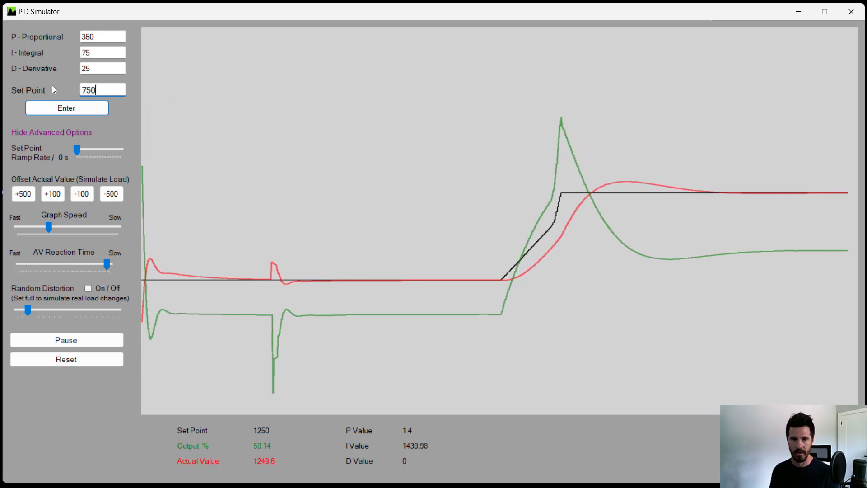
key(Return)
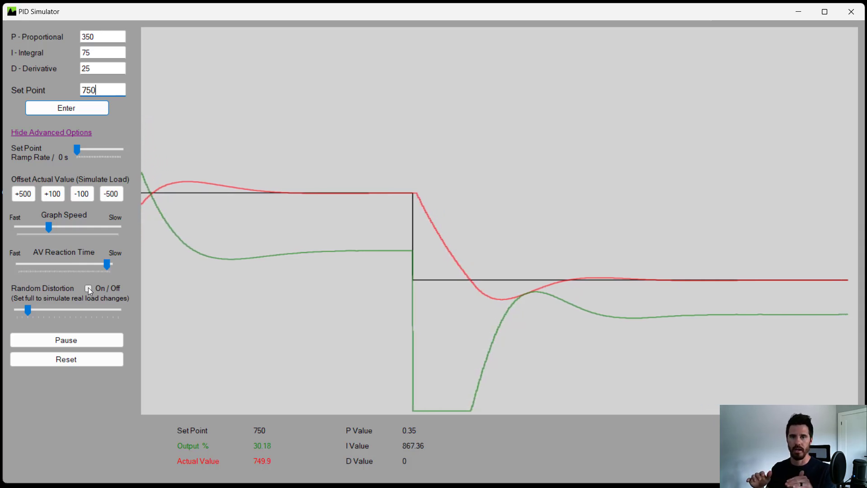
Enable random distortion at full strength and move the actual value's reaction time to about midway
click(88, 289)
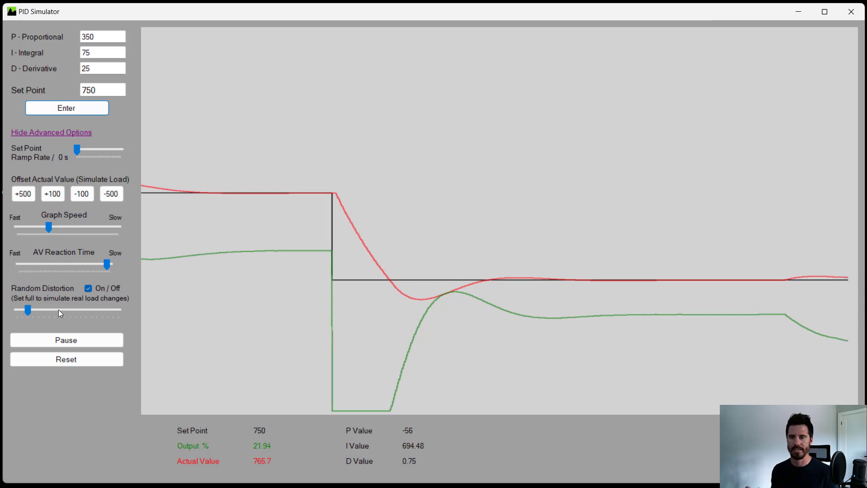
drag(107, 264, 97, 265)
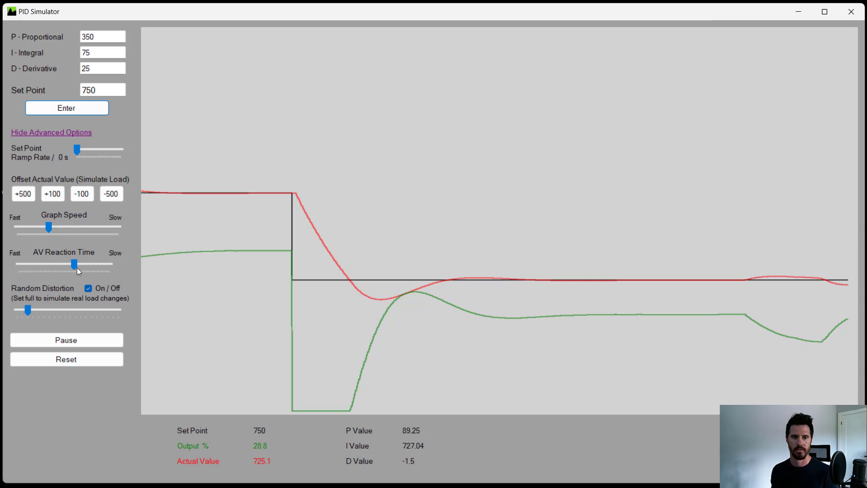
drag(75, 265, 61, 265)
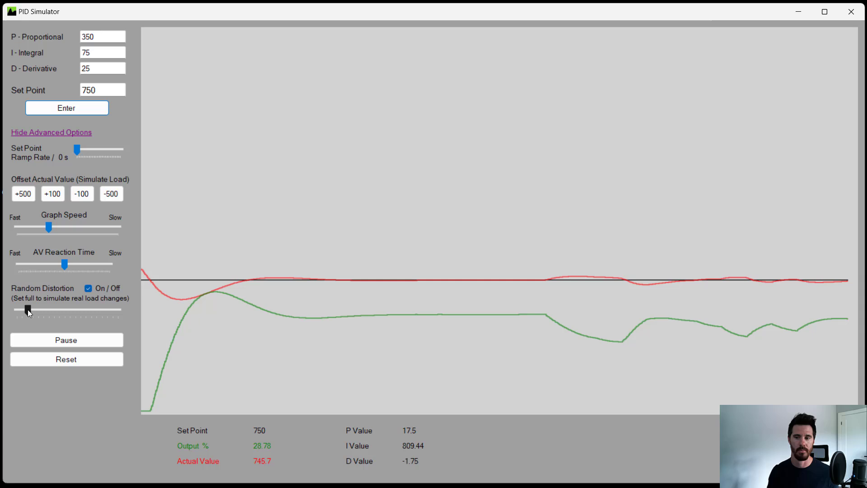
drag(29, 310, 180, 311)
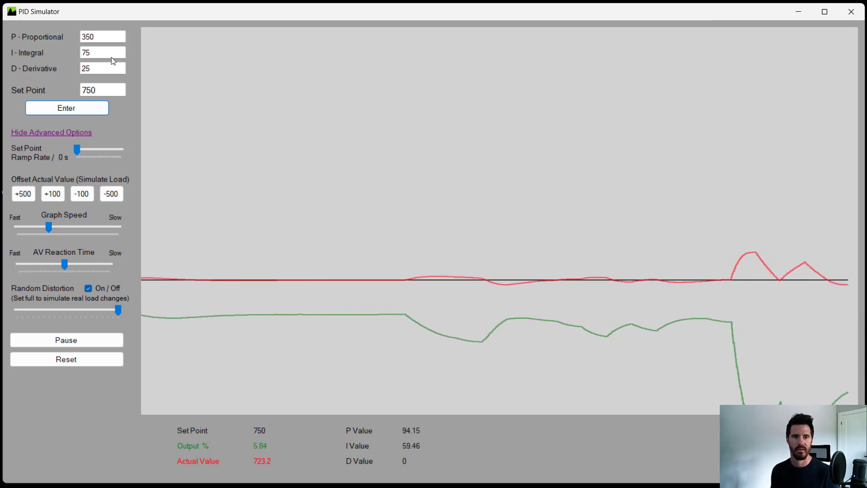
Enter integral gain 50, shift reaction time toward Fast, and set proportional gain to 400
text(50)
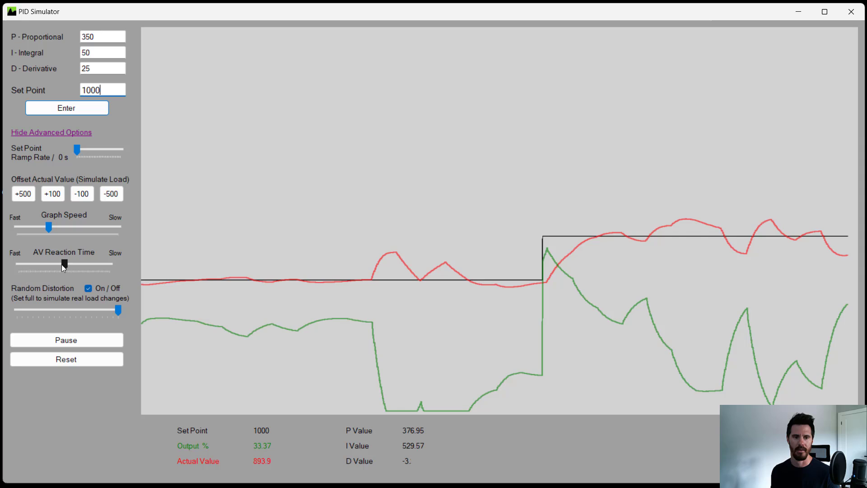
drag(63, 264, 50, 265)
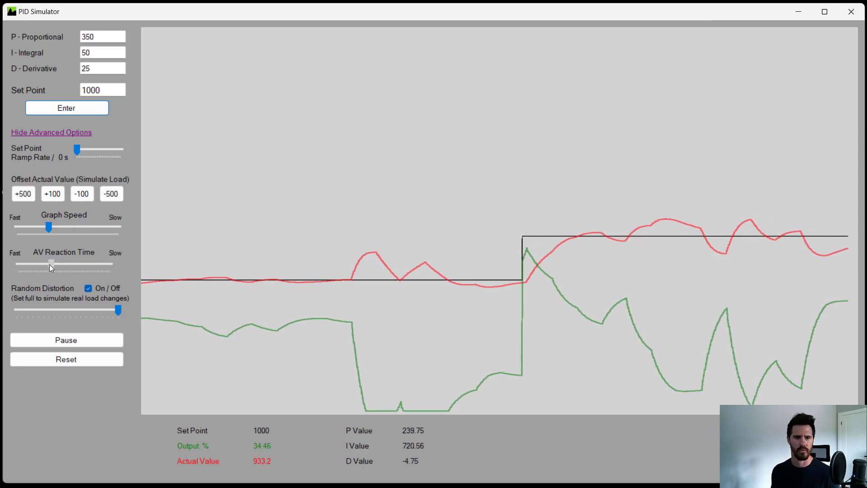
drag(102, 37, 62, 35)
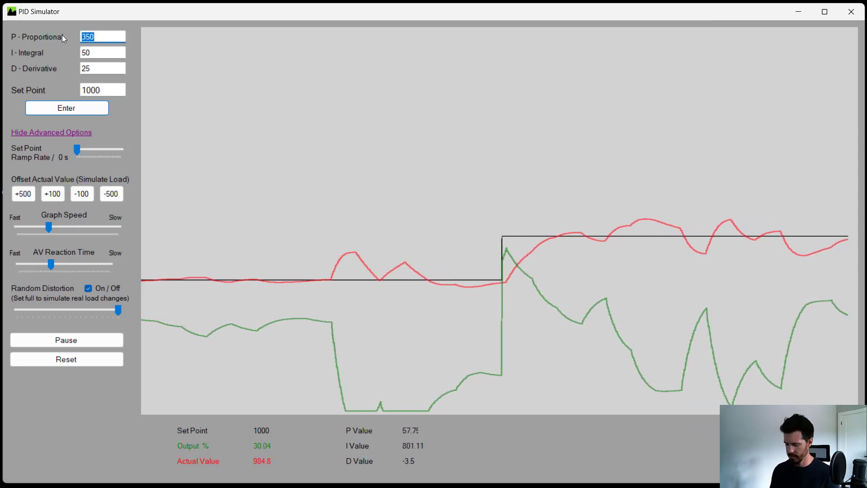
text(400)
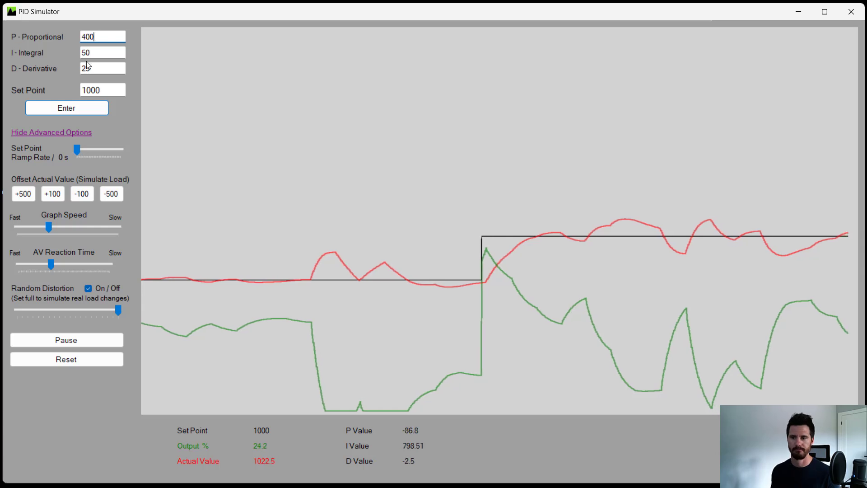